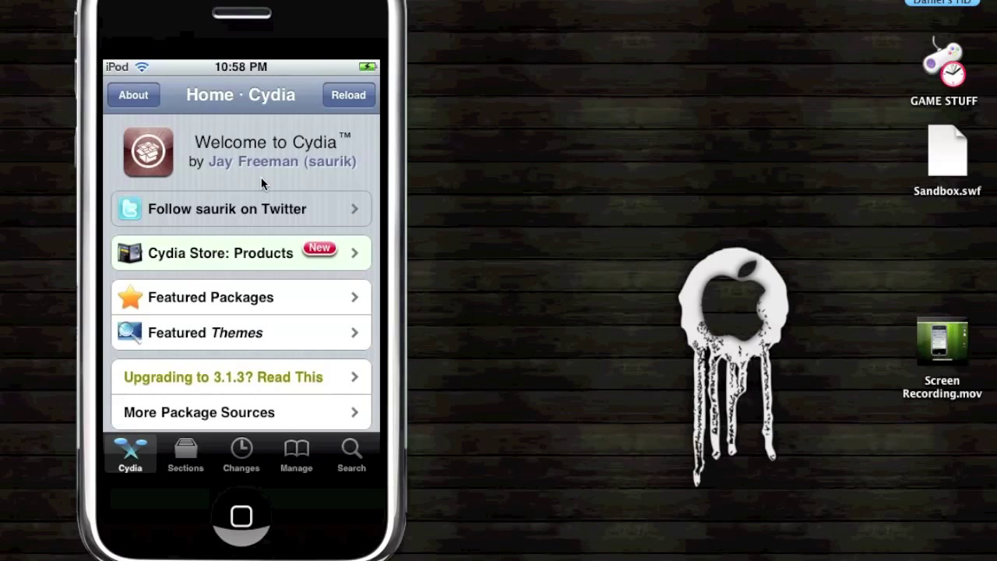
Step: Scroll down and back up on Cydia's Search page, leaving the package search field empty
scroll(261, 177, down, 1)
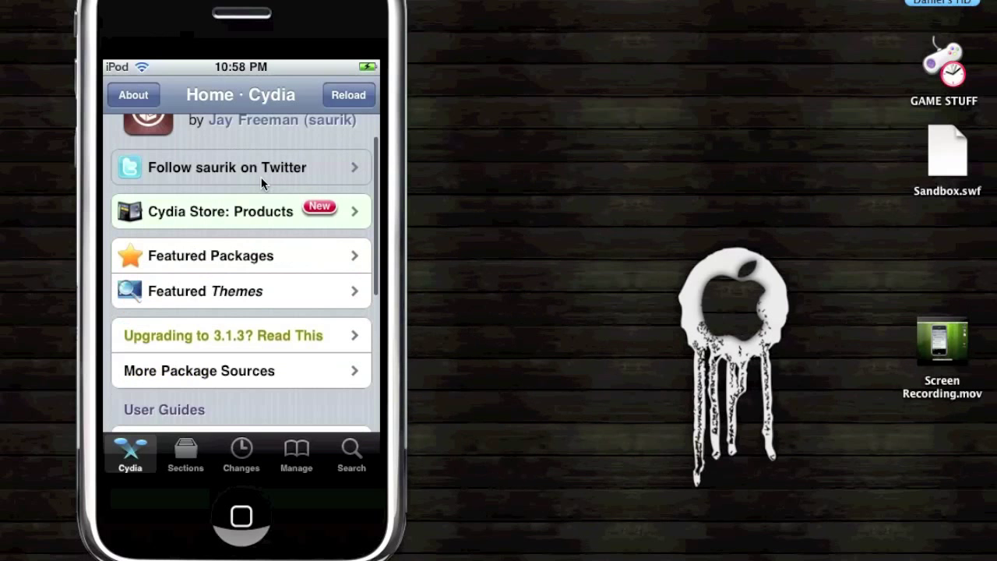
scroll(261, 177, down, 2)
scroll(261, 177, up, 4)
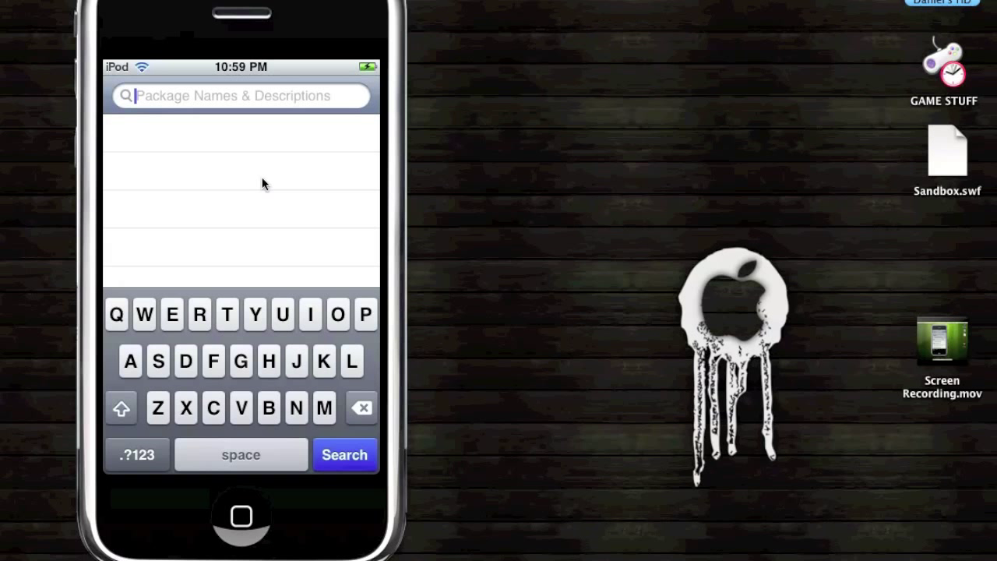
Step: Search Cydia for 'openssh', confirm OpenSSH 5.2p1-8 is installed, then quit the iPod mirror
text(o)
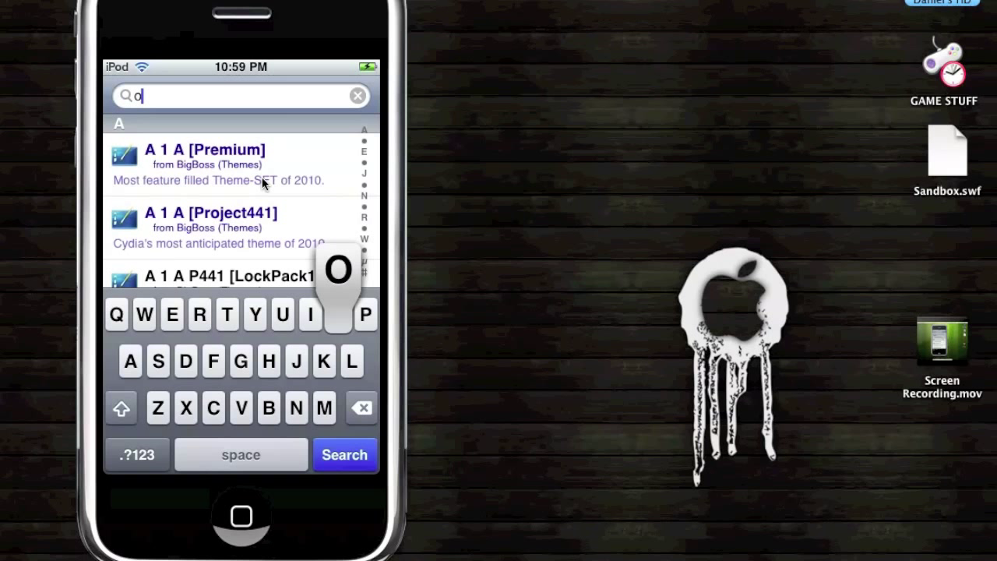
text(penssh)
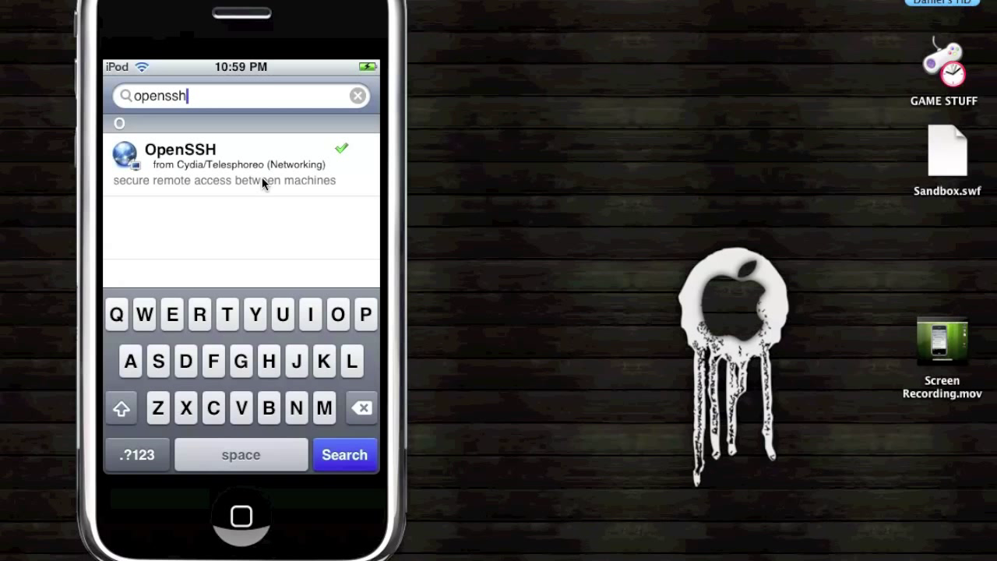
click(262, 177)
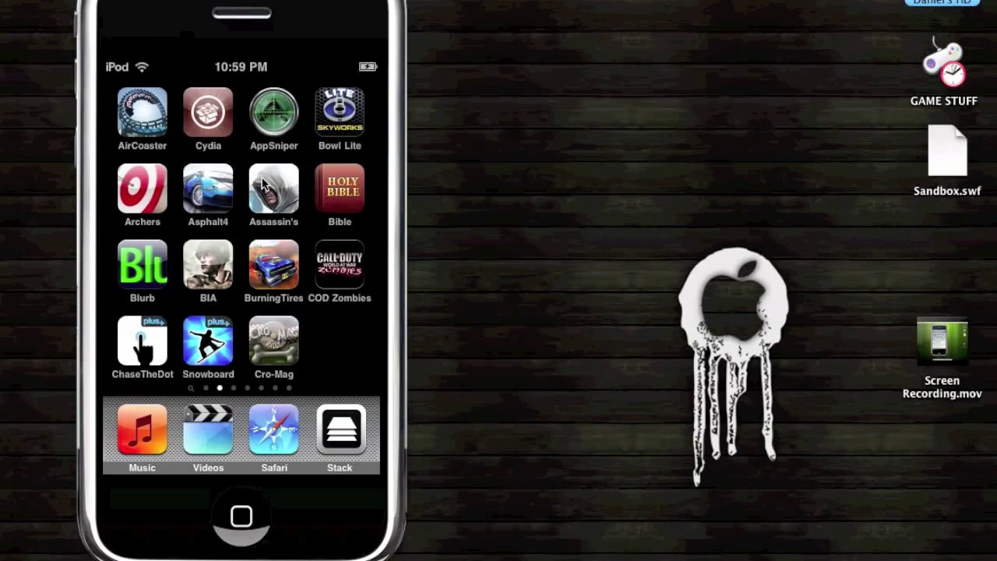
key(super+q)
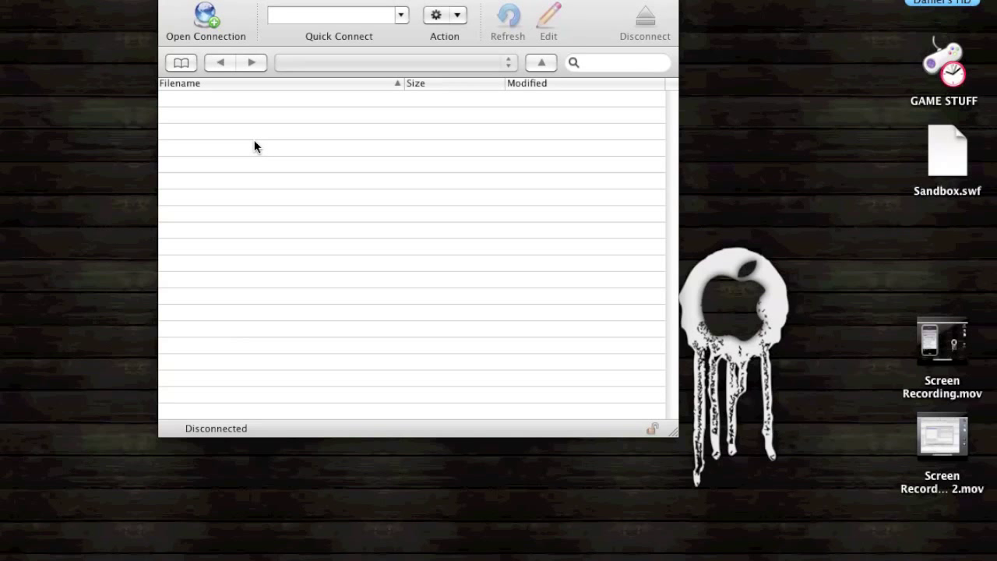
Step: Drag the disconnected Cyberduck browser window down so its title bar is fully visible
drag(250, 1, 296, 18)
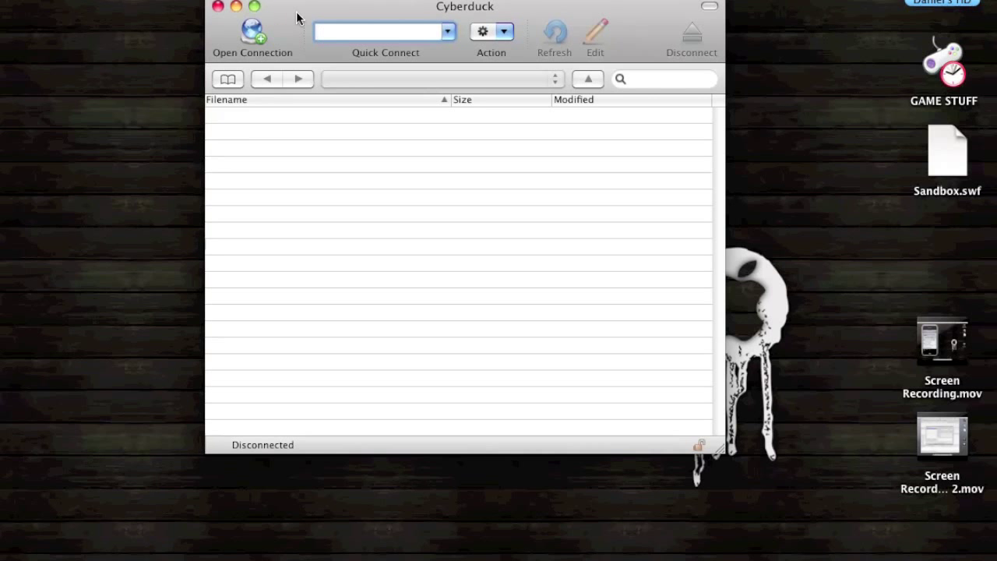
drag(296, 18, 305, 63)
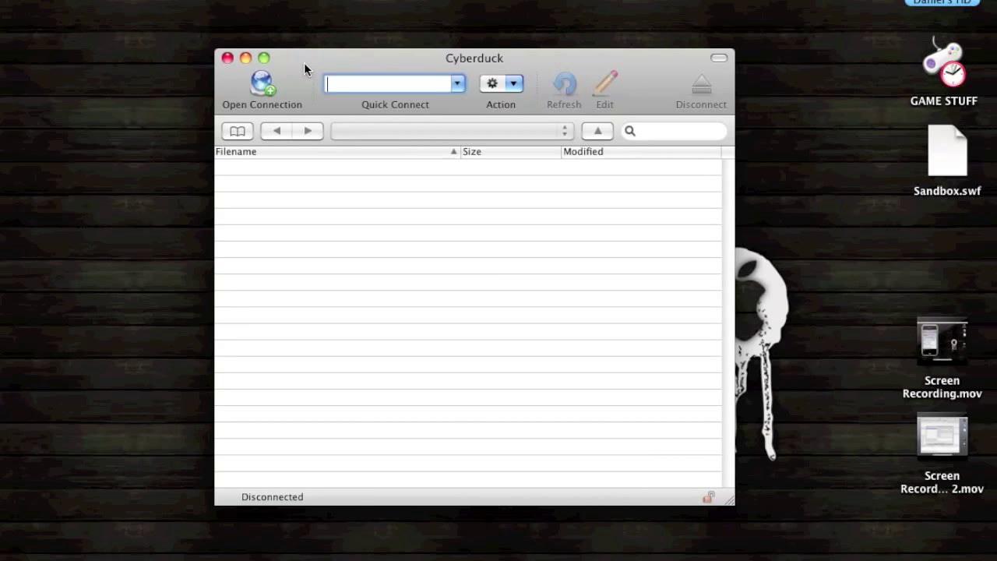
Step: Start a new Cyberduck connection and set its protocol to SFTP on port 22
click(263, 84)
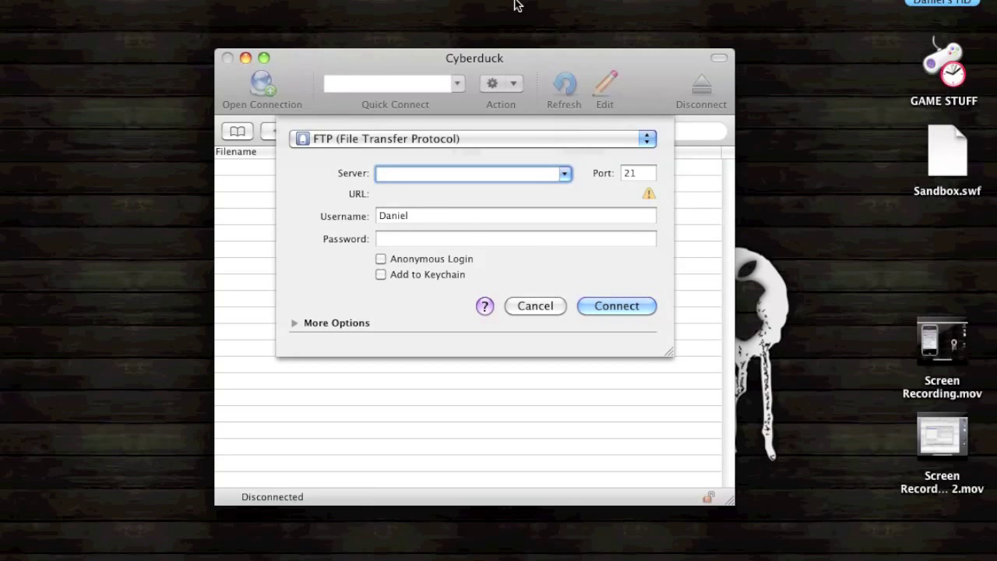
click(144, 0)
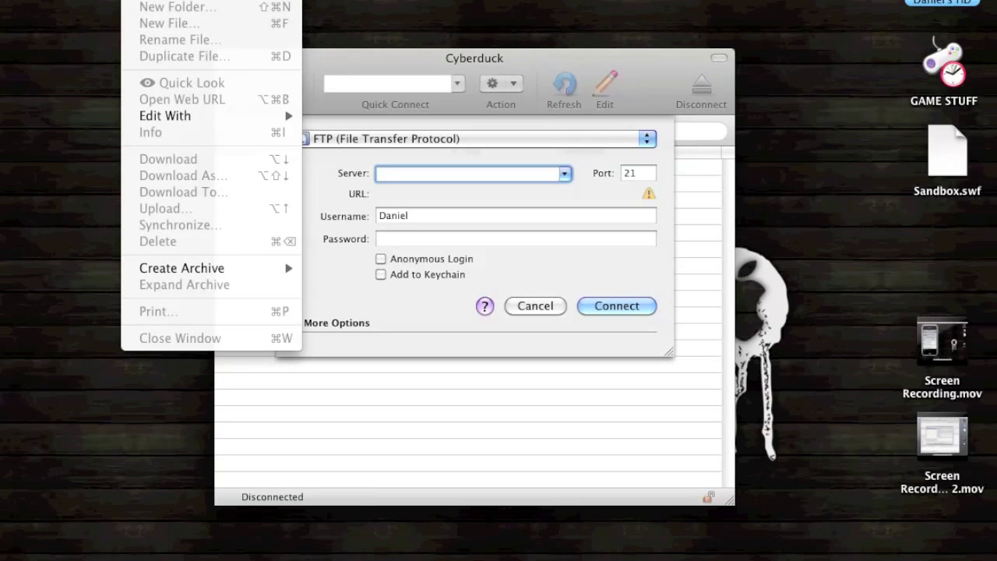
key(Escape)
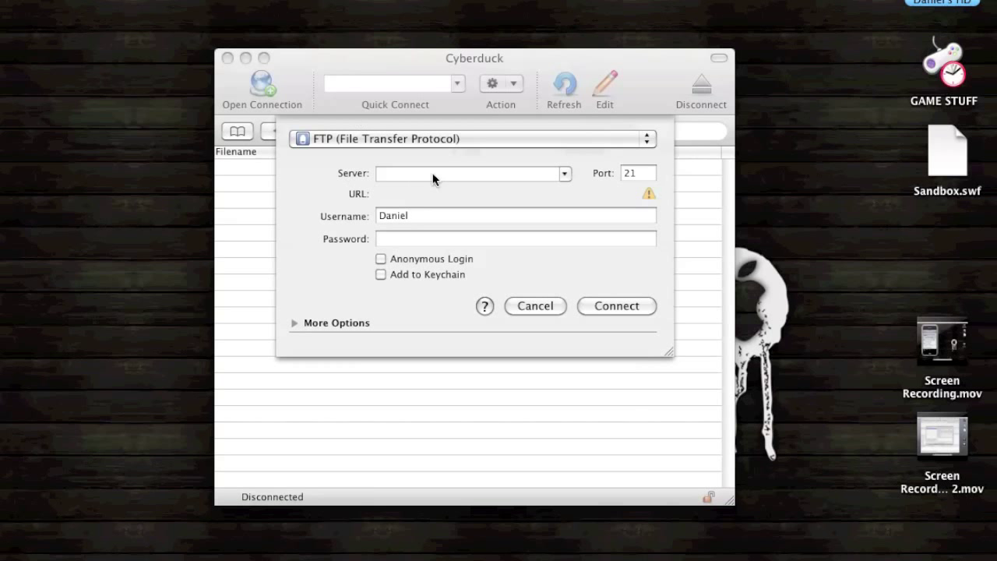
click(415, 138)
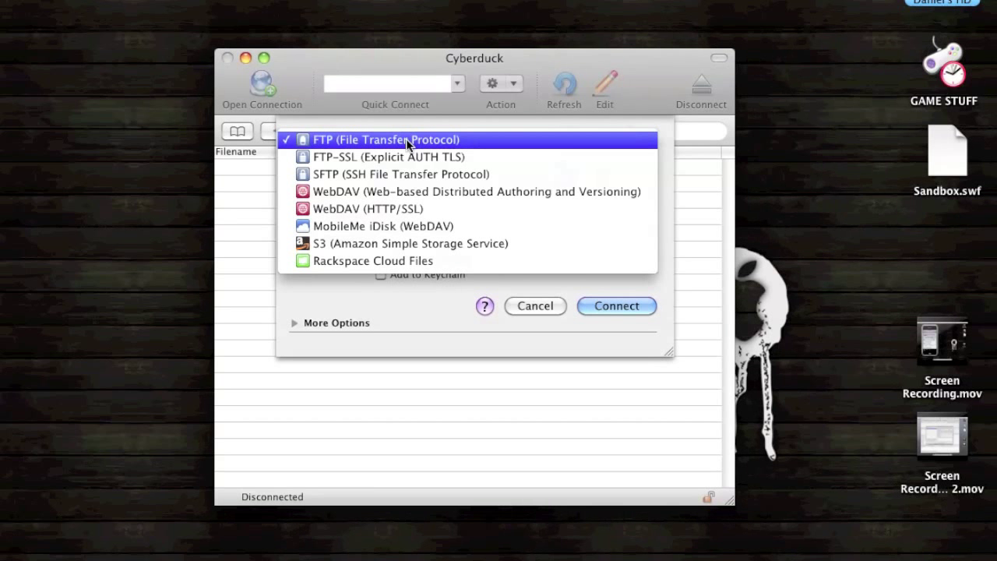
click(361, 174)
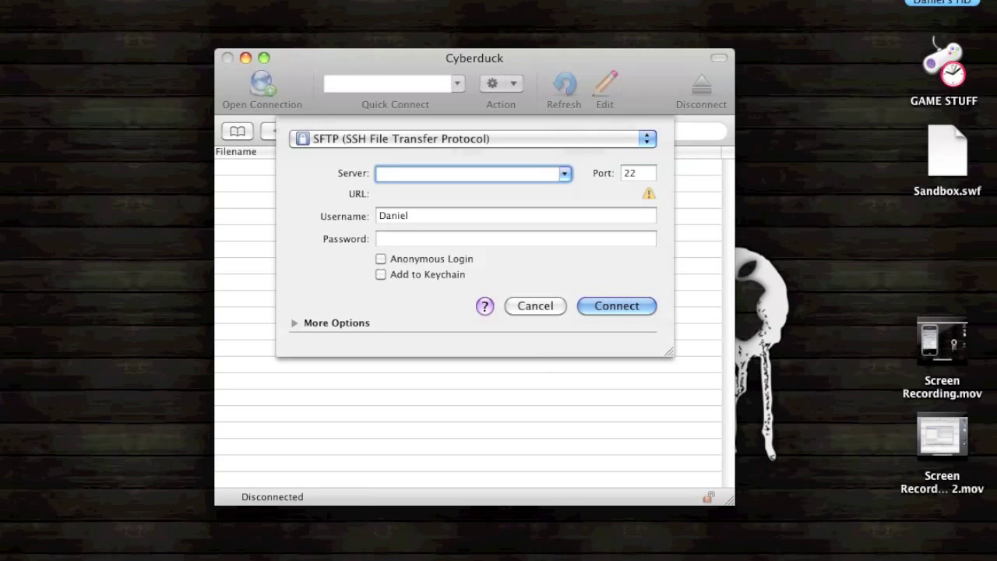
mouse_move(550, 558)
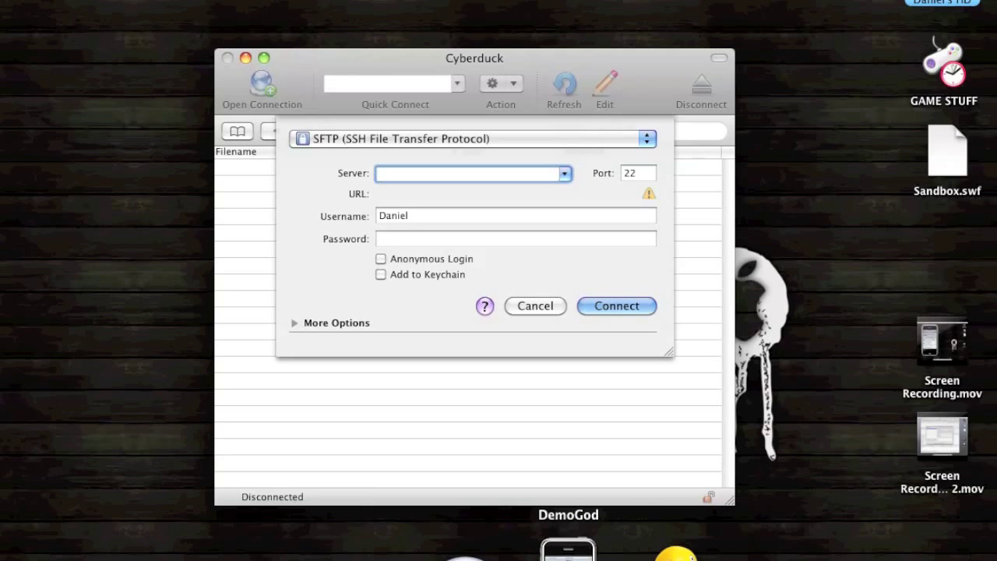
click(568, 549)
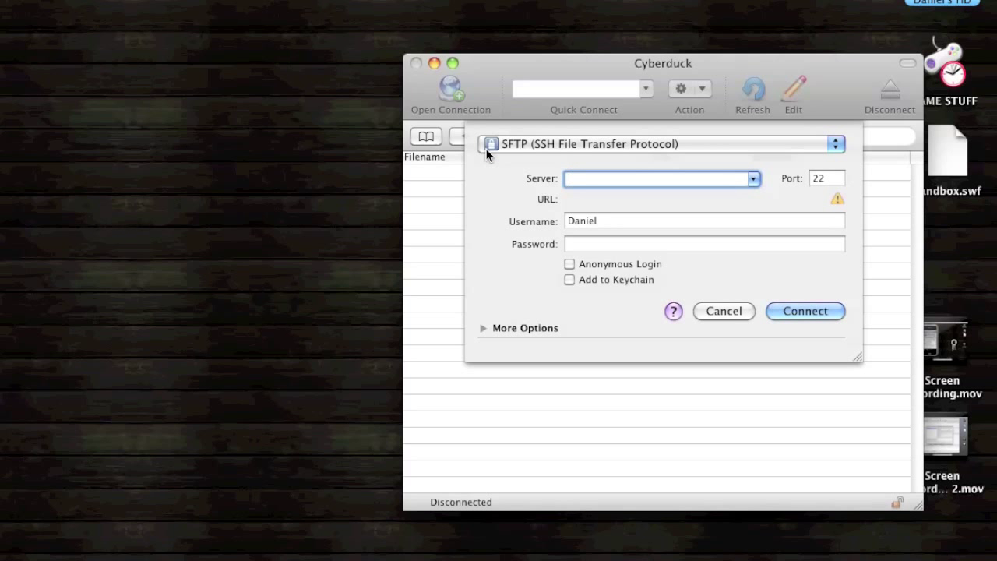
Step: Enter server 12.2.5.3, username root and the root password, then connect over SFTP
text(12.2.5.3)
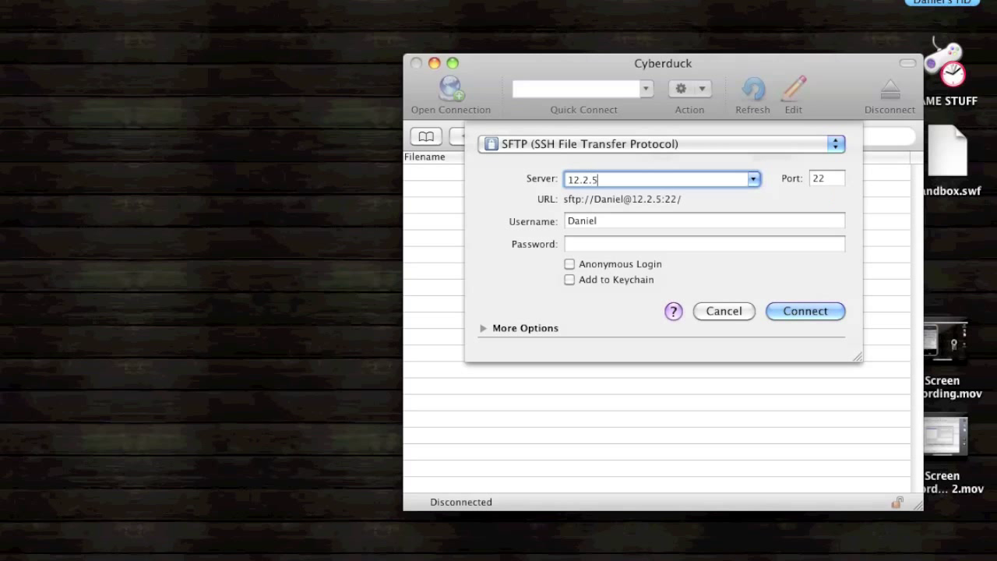
double_click(651, 221)
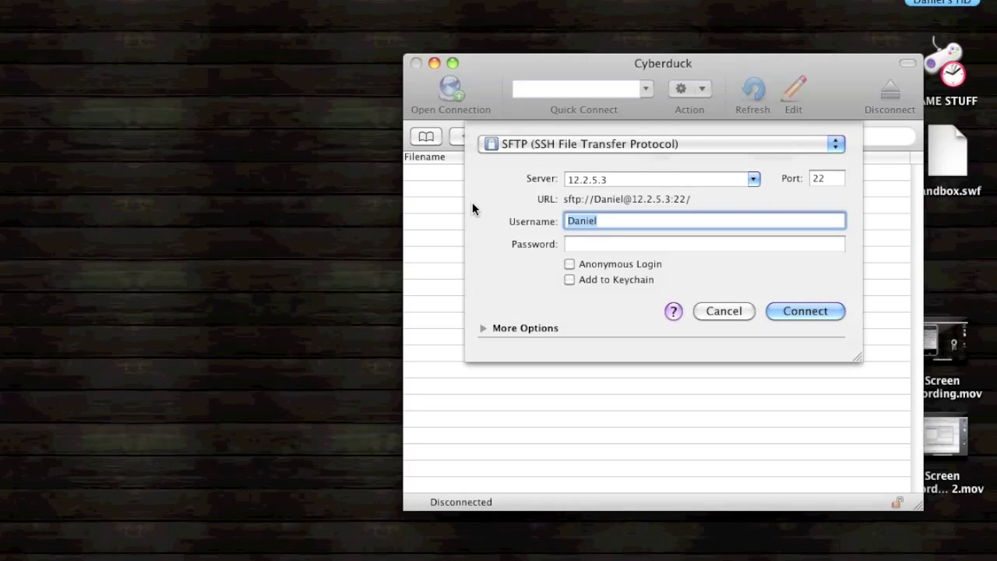
text(root)
key(Tab)
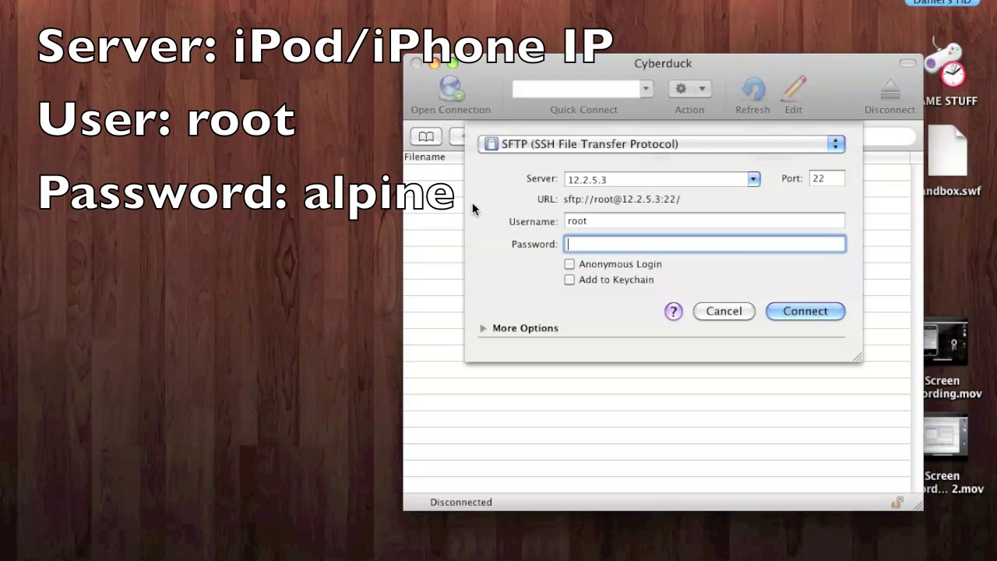
text(alpine)
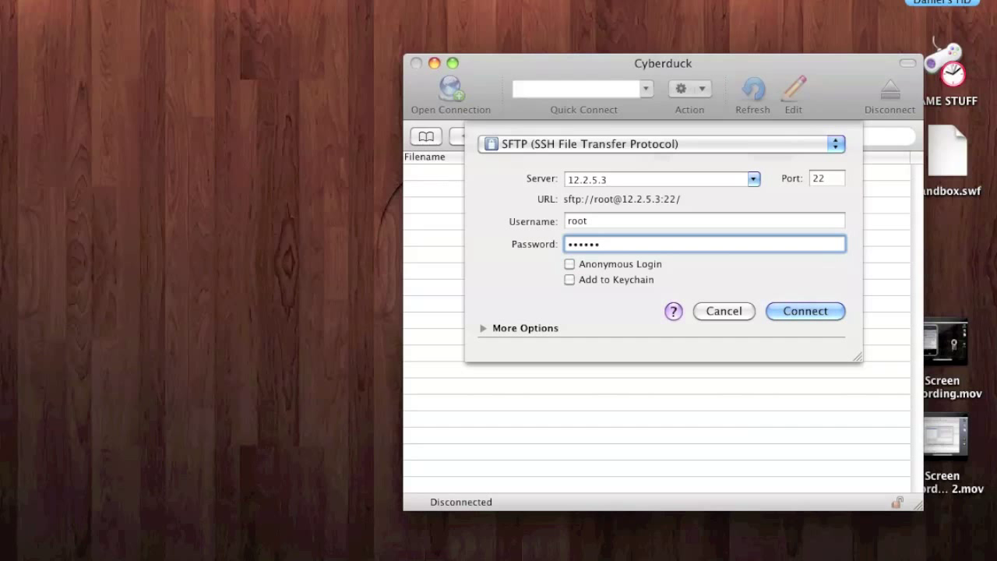
click(799, 311)
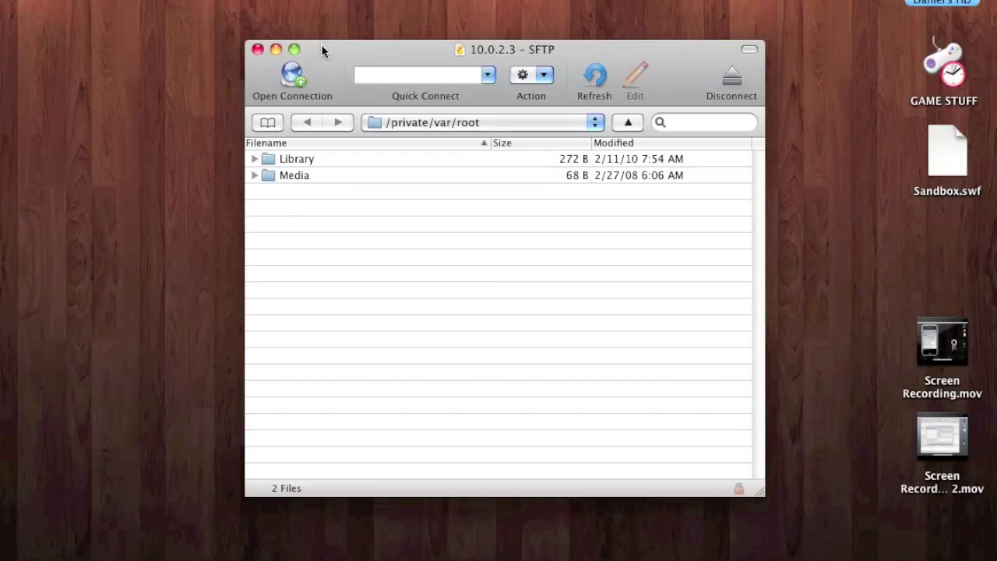
Step: Minimize the Cyberduck SFTP window showing /private/var/root to reveal the iPod mirror
key(super+m)
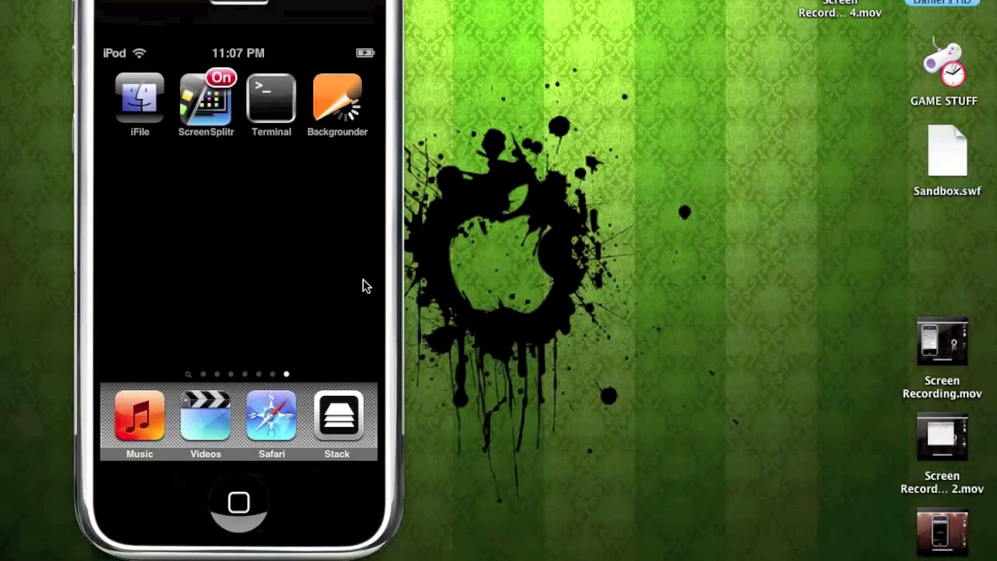
Step: Restore the minimized SFTP window from the Dock and move it right beside the iPod mirror
mouse_move(676, 556)
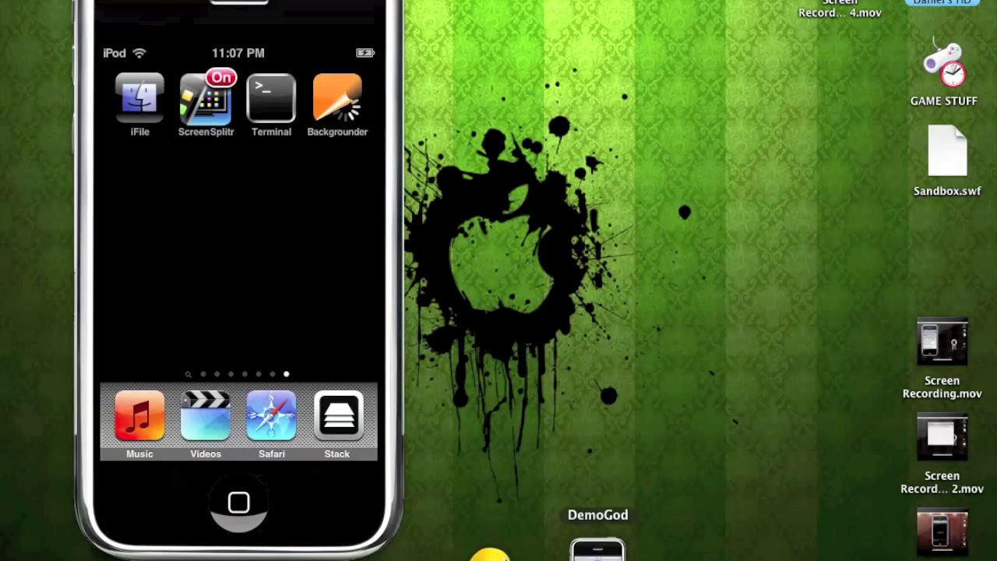
click(561, 552)
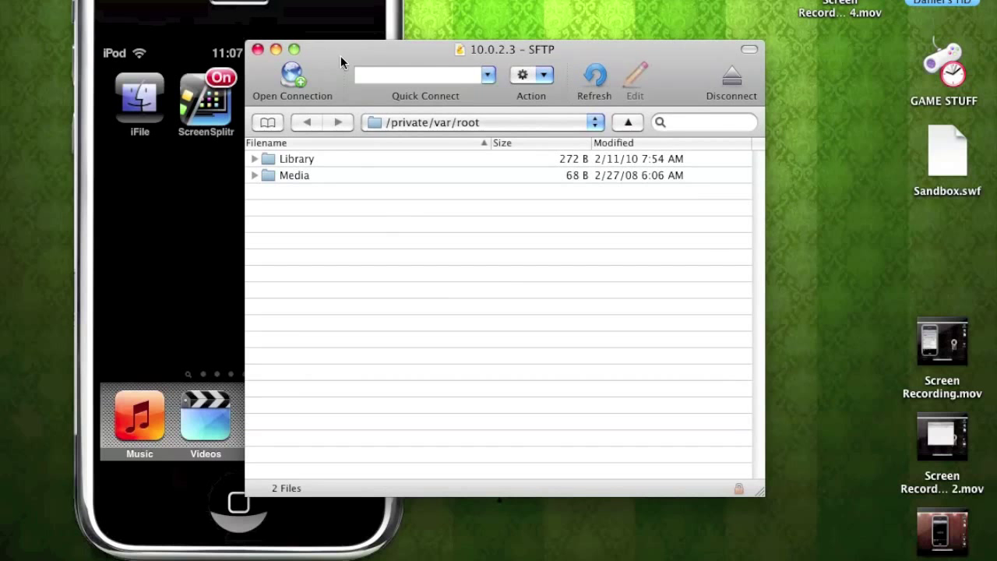
drag(341, 61, 513, 47)
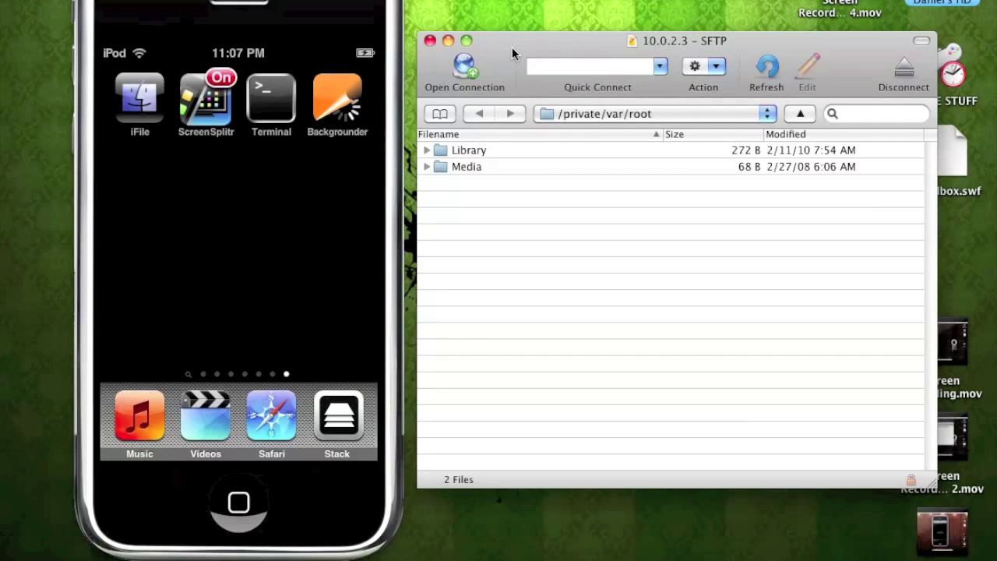
Step: Navigate from /private through var, cache, apt and archives, then select backgrounder_svn.r295-1_iphoneos-arm.deb
click(461, 154)
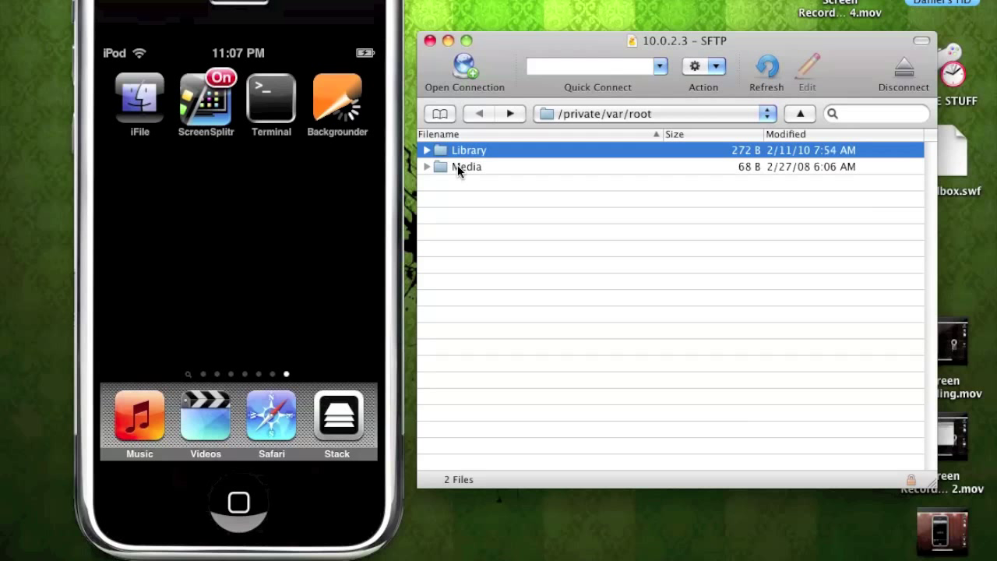
click(605, 114)
click(588, 147)
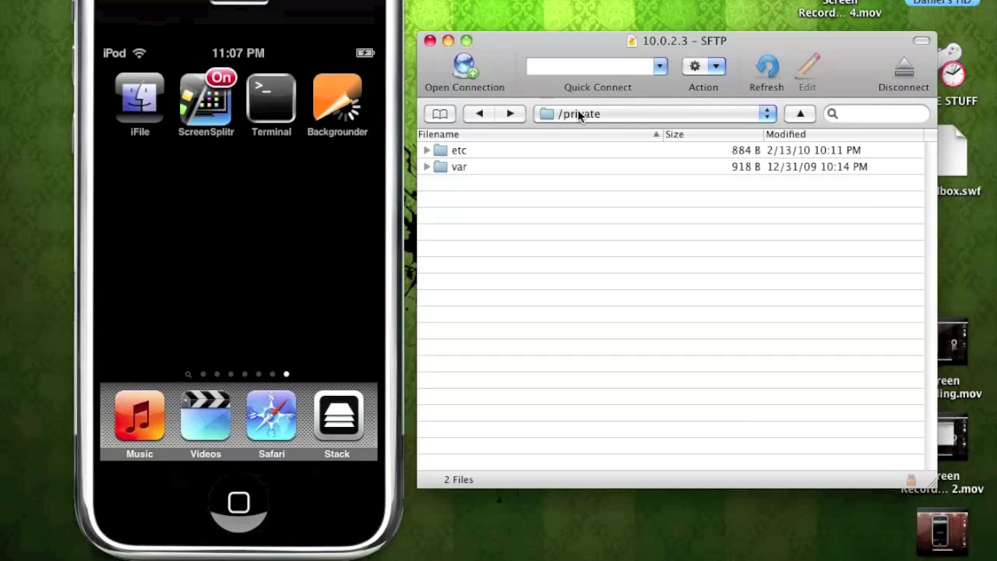
double_click(460, 165)
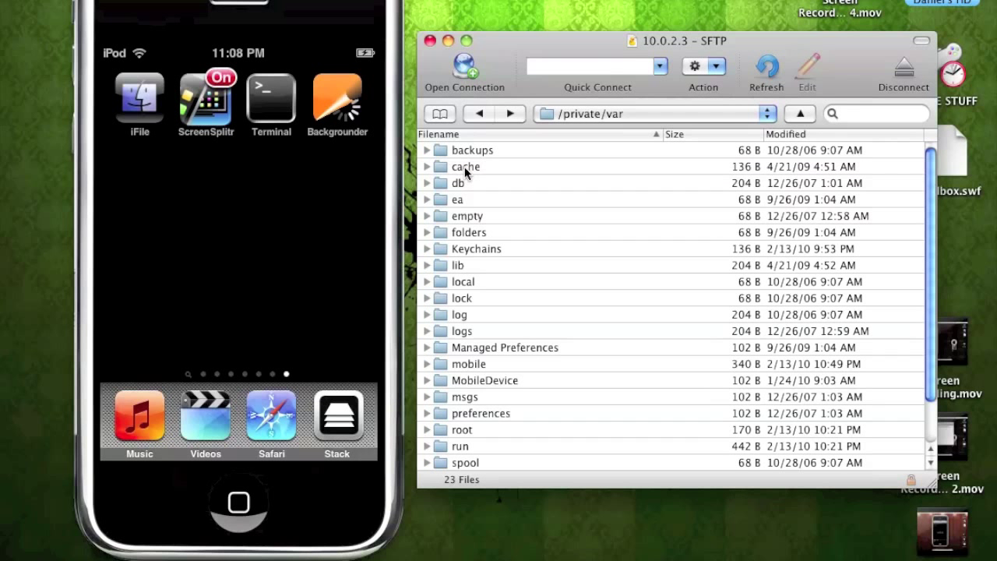
double_click(464, 167)
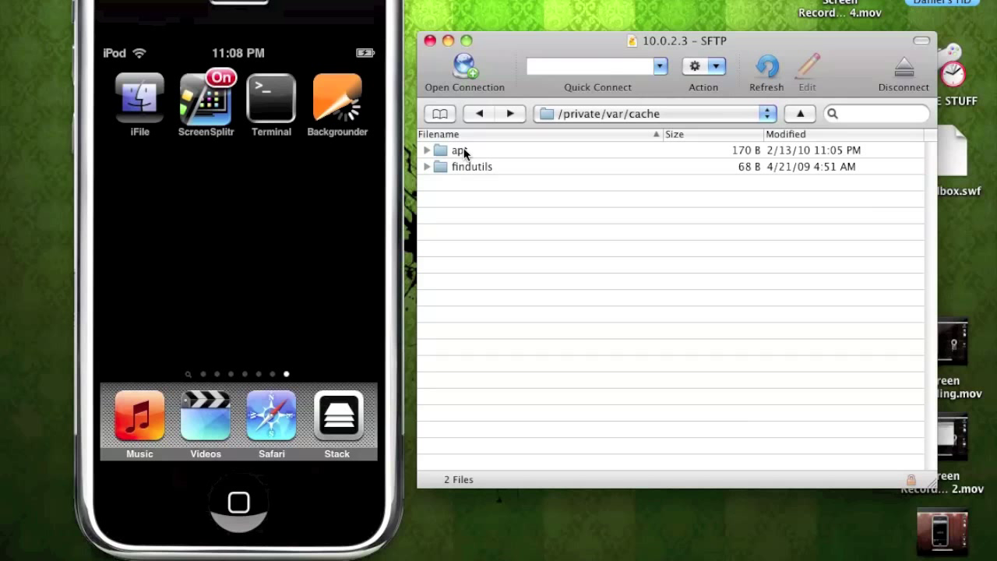
double_click(461, 153)
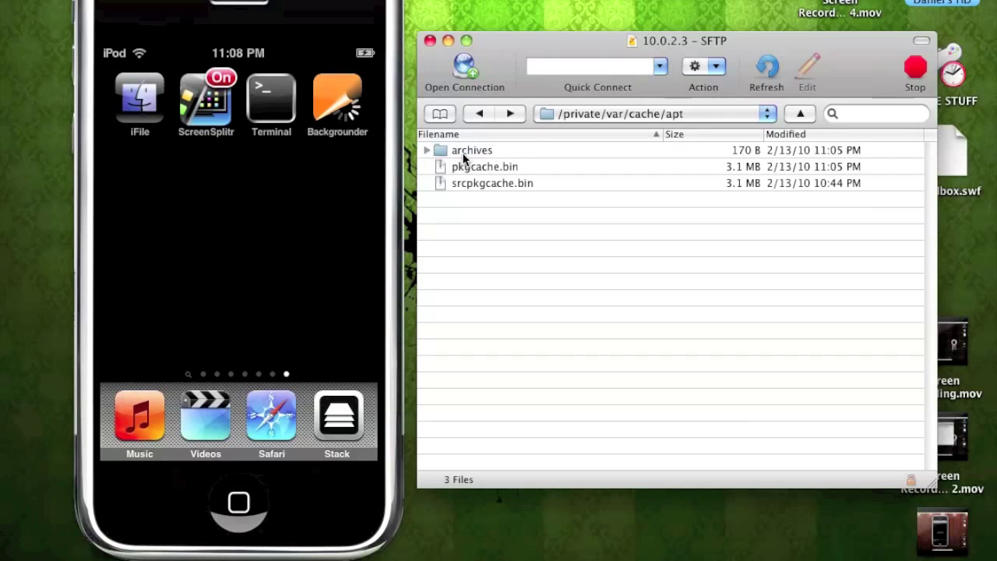
double_click(469, 154)
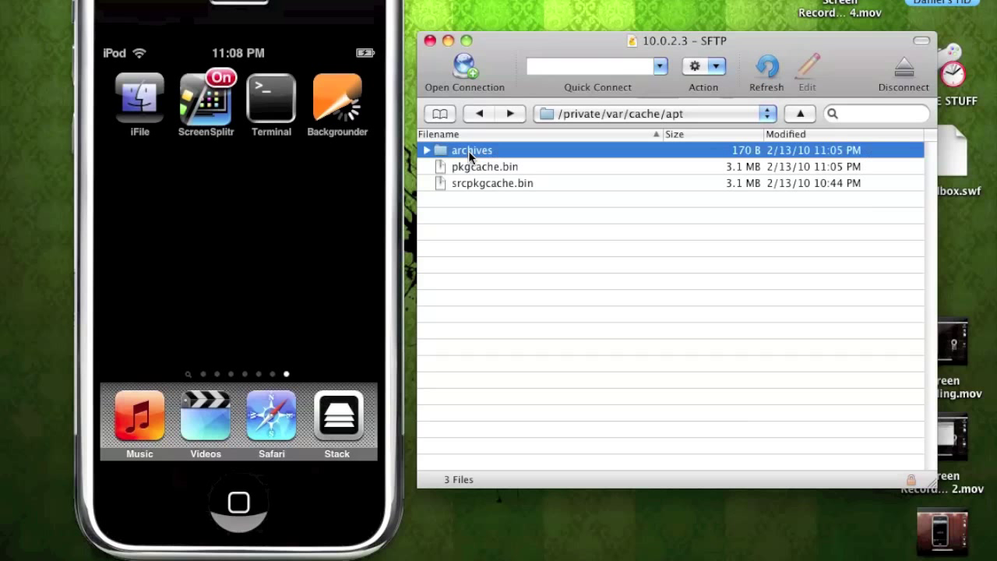
click(480, 153)
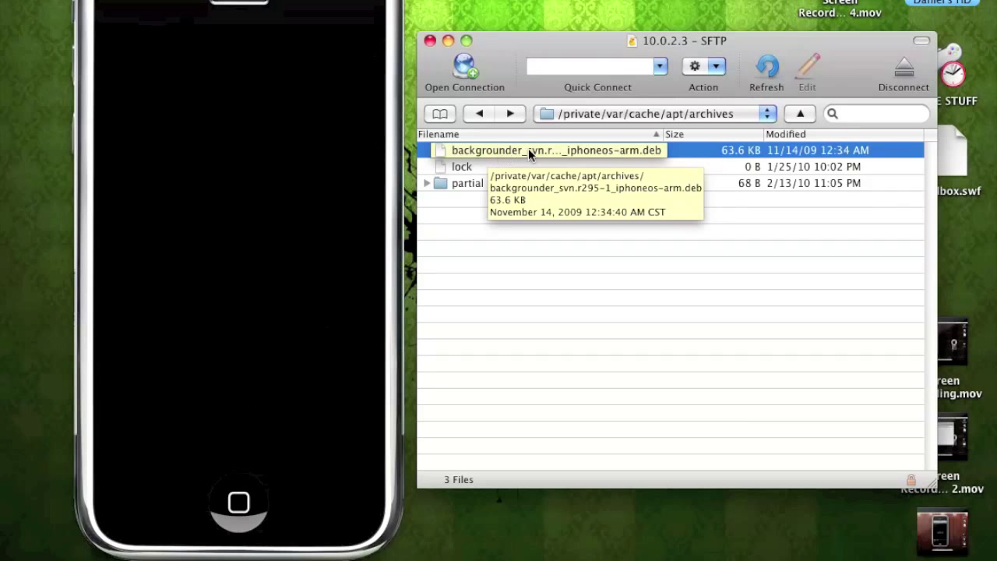
Step: Download the Backgrounder .deb onto the Mac desktop, allowing the unknown host key
drag(671, 148, 524, 1)
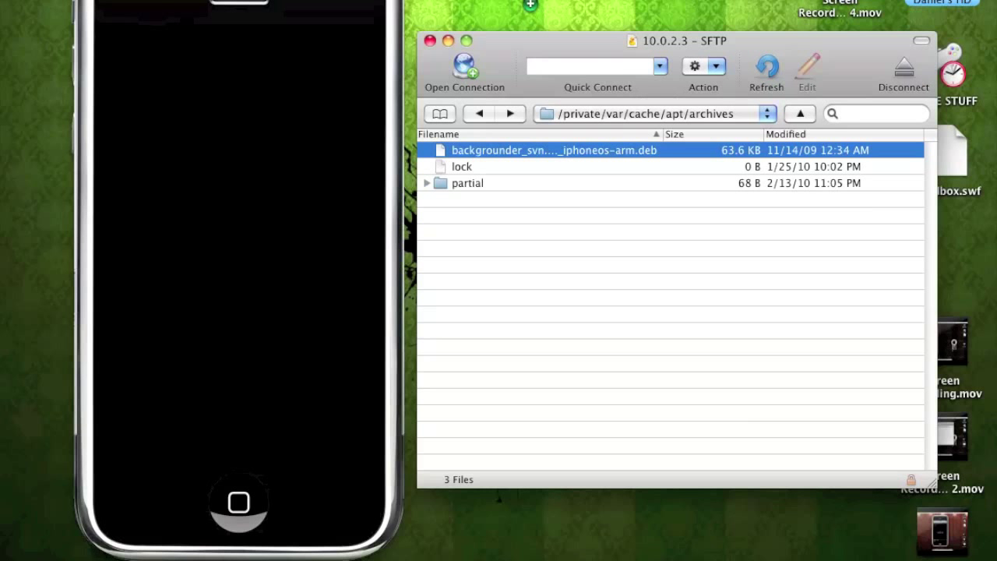
drag(525, 2, 524, 4)
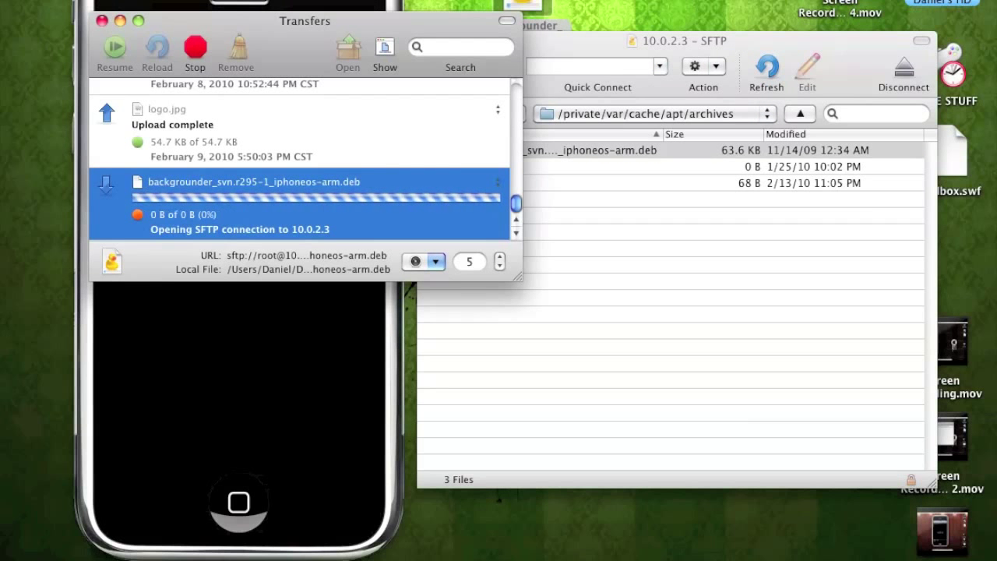
click(427, 168)
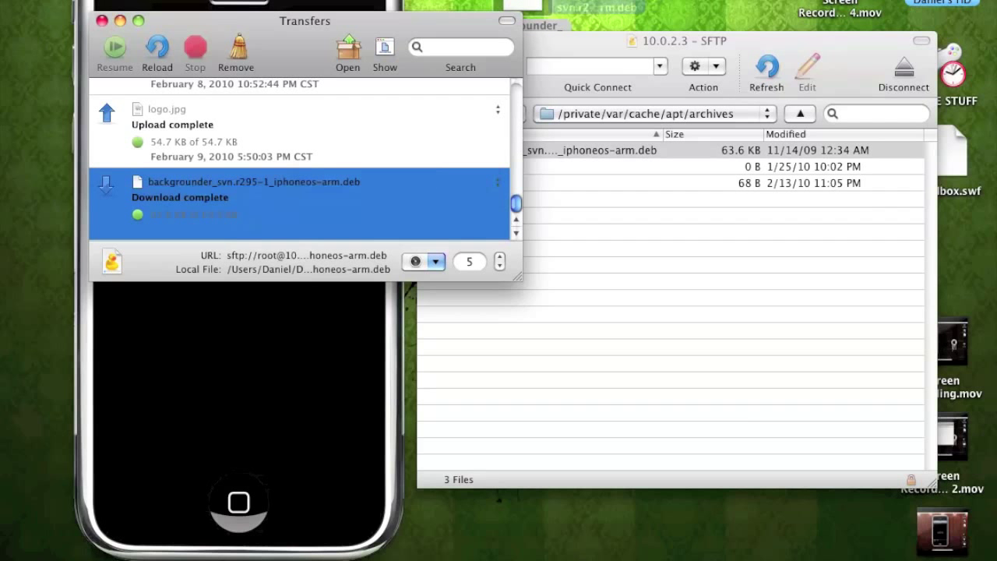
click(588, 11)
Step: Close the Transfers and SFTP windows, leaving the .deb selected on the desktop
click(102, 21)
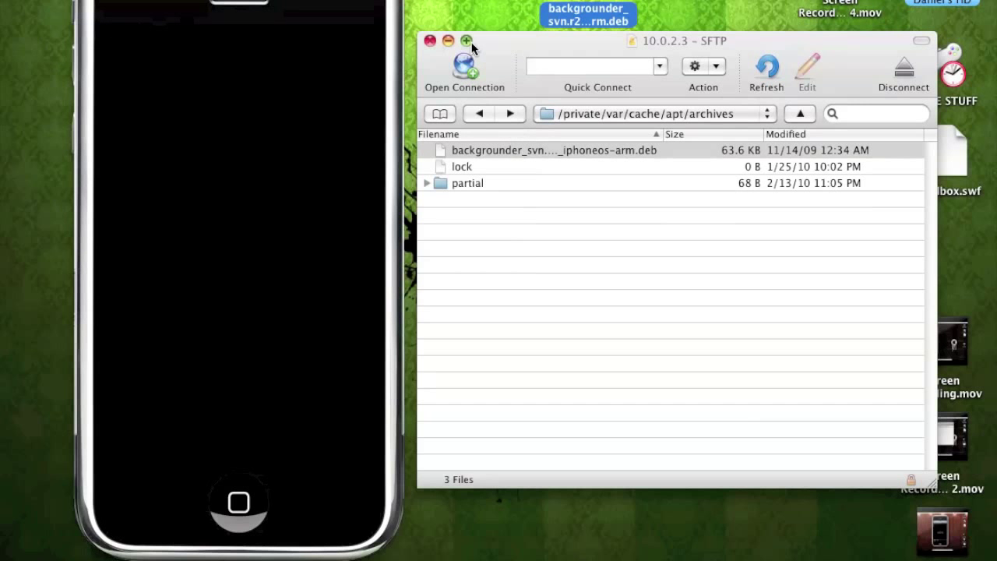
drag(498, 38, 494, 68)
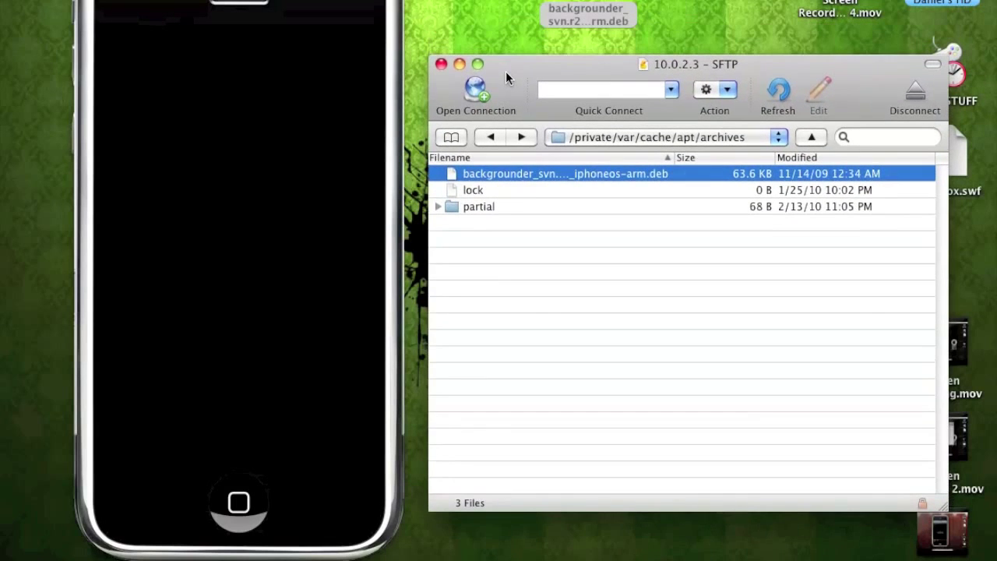
click(442, 64)
click(567, 3)
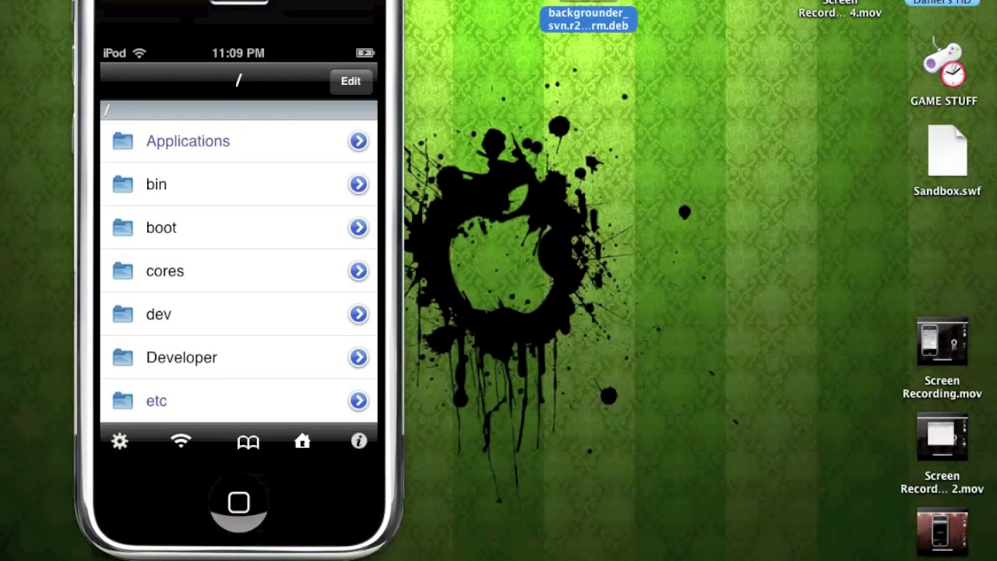
Step: Move the .deb icon lower on the desktop and reposition the reopened SFTP window at /private/var/root
drag(580, 2, 613, 90)
mouse_move(561, 554)
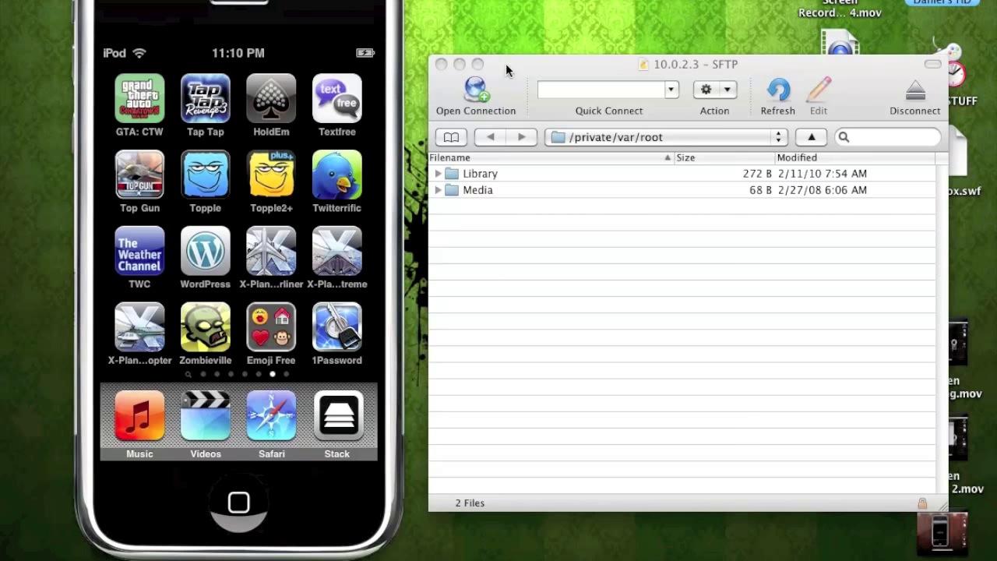
drag(505, 63, 512, 41)
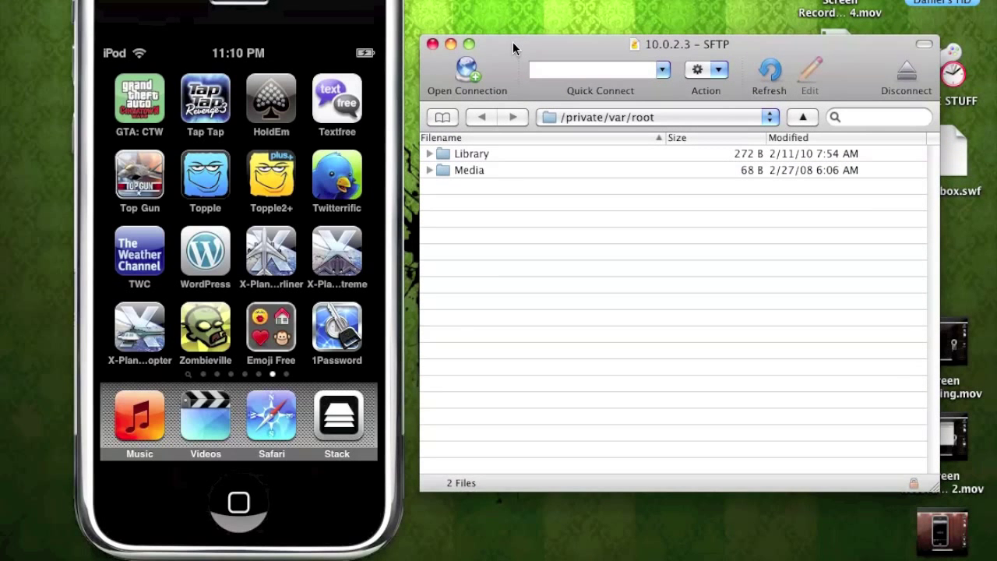
Step: Navigate from /private into var and then root to reach /private/var/root
click(590, 117)
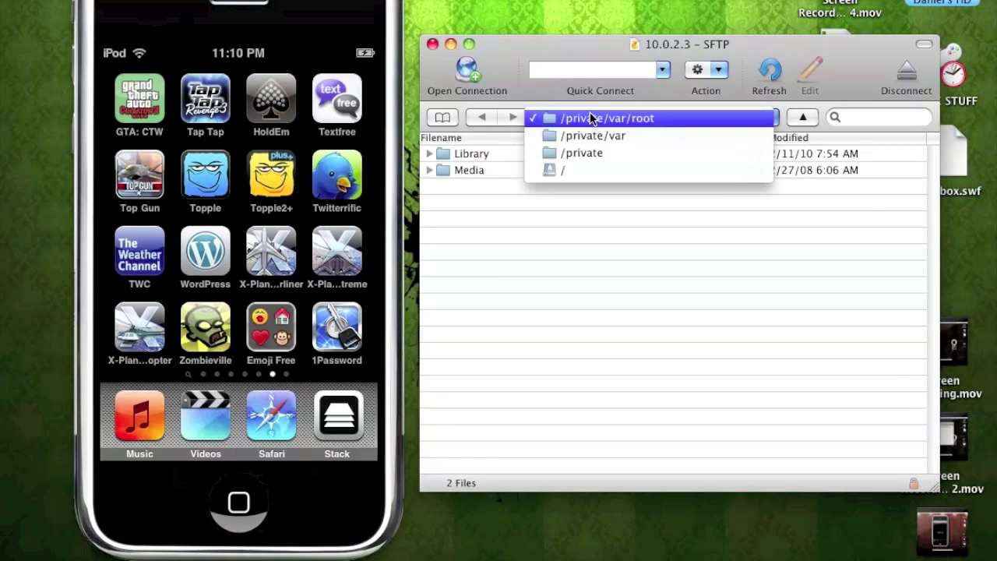
click(589, 154)
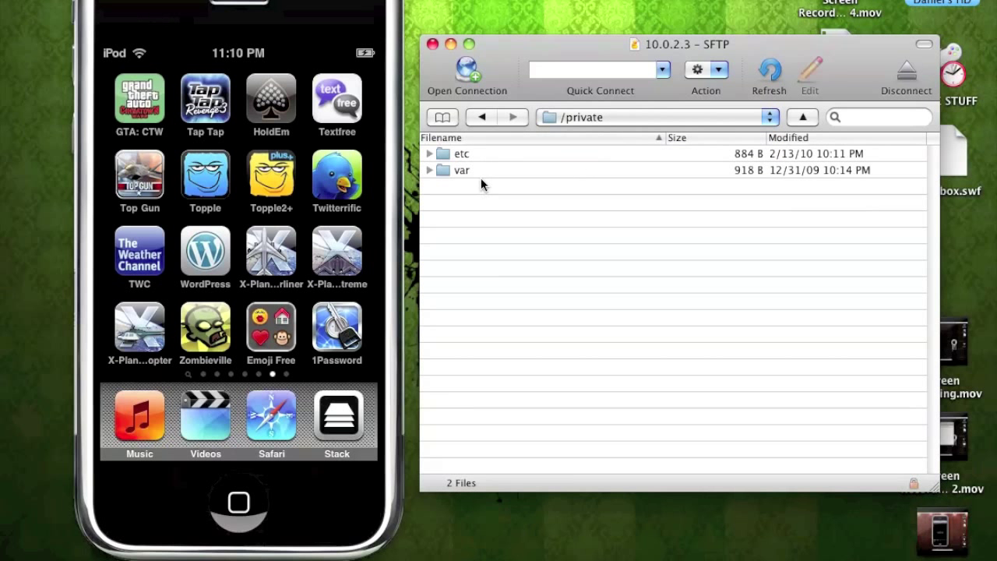
double_click(465, 171)
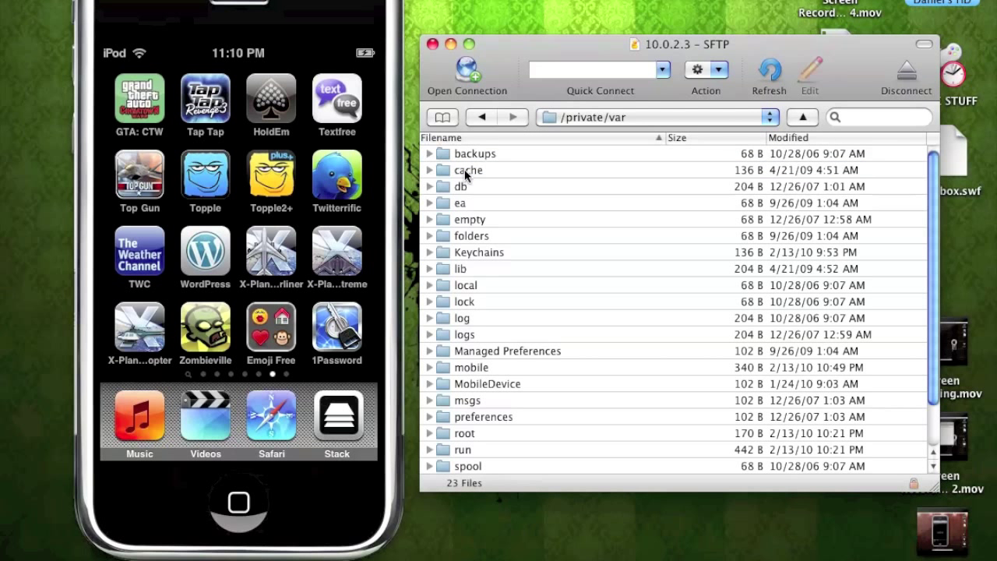
scroll(542, 225, down, 1)
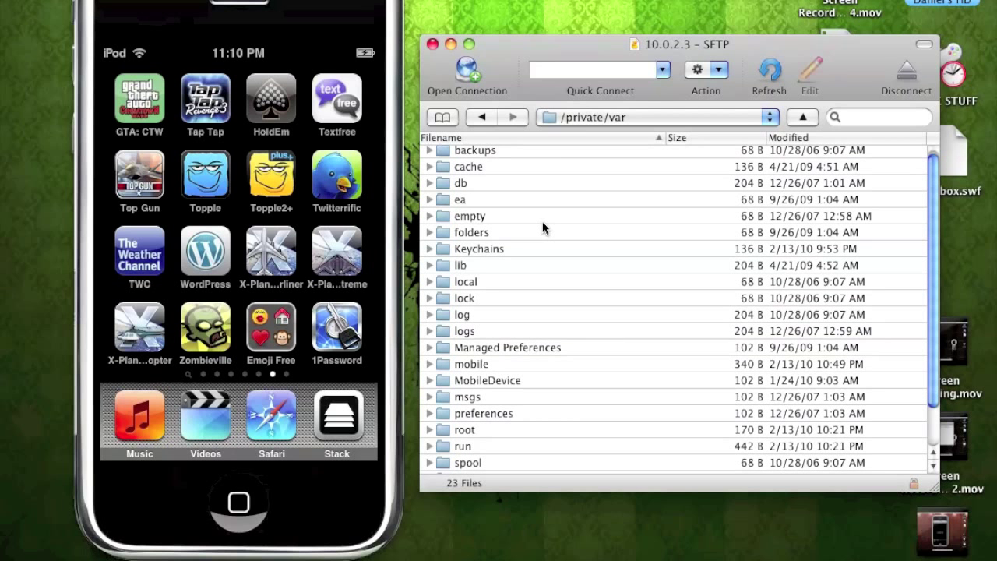
scroll(542, 224, down, 3)
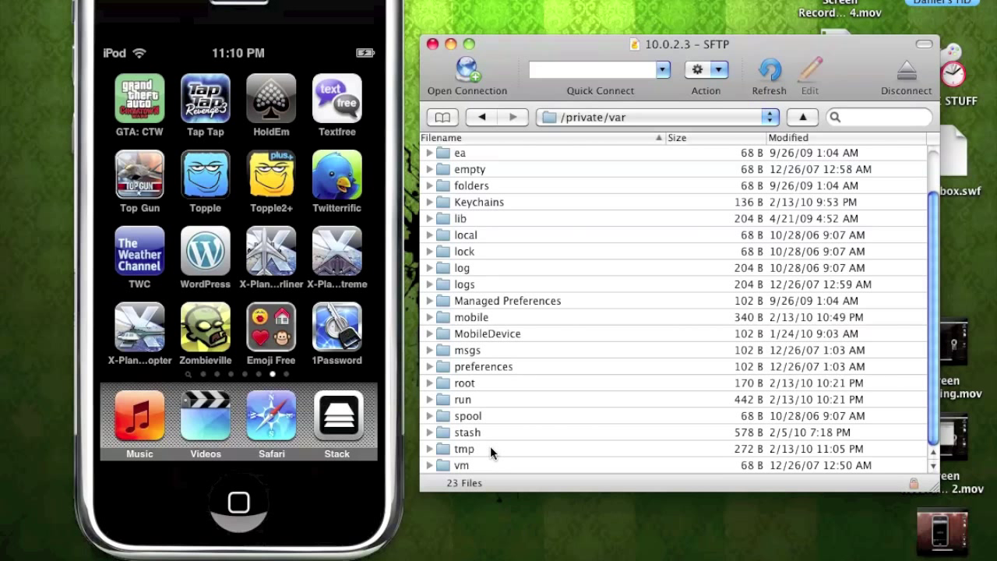
double_click(474, 380)
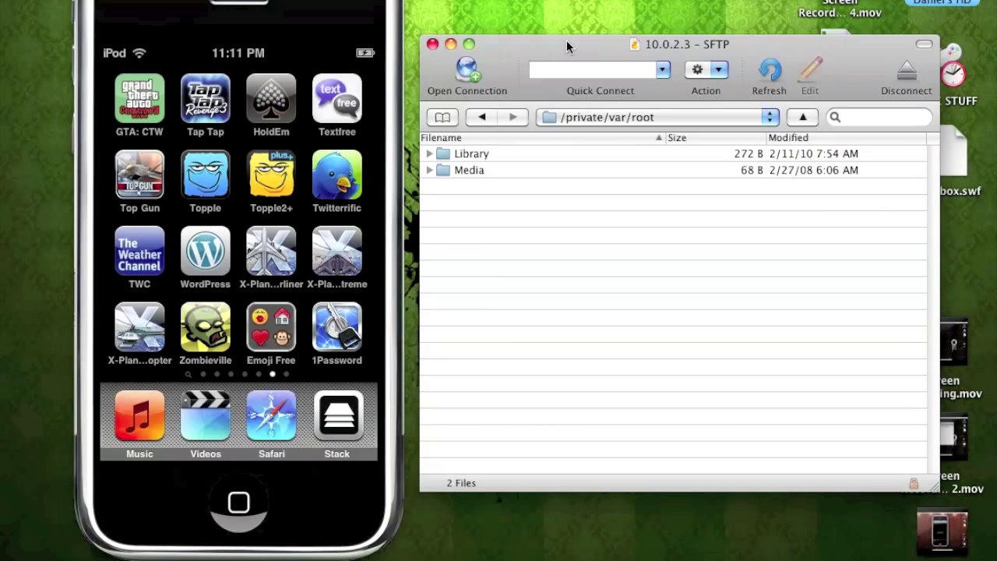
Step: Upload backgrounder_svn.r295-1_iphoneos-arm.deb from the desktop, accept the host key, and close Transfers and the SFTP window
drag(566, 41, 587, 186)
drag(636, 123, 522, 371)
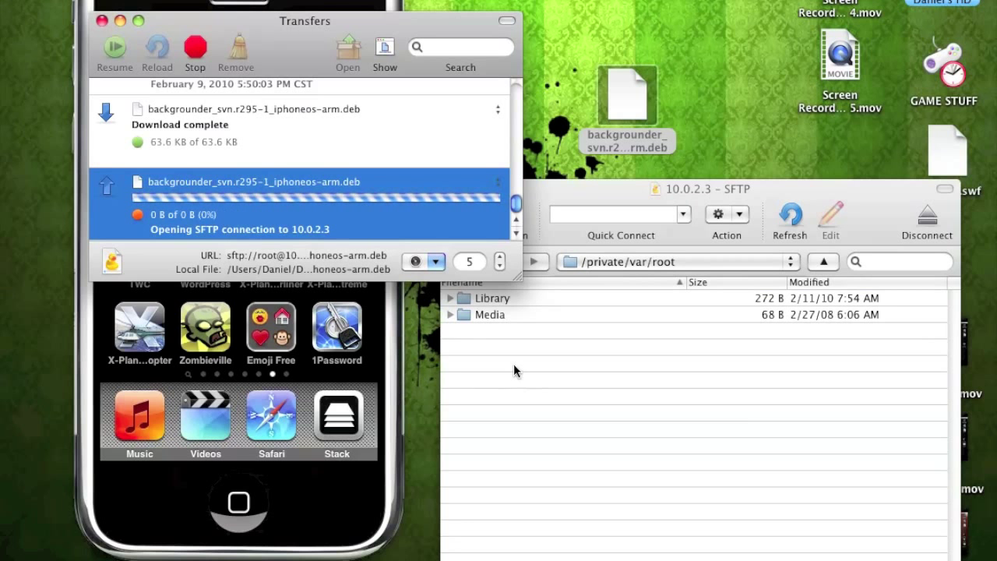
click(438, 168)
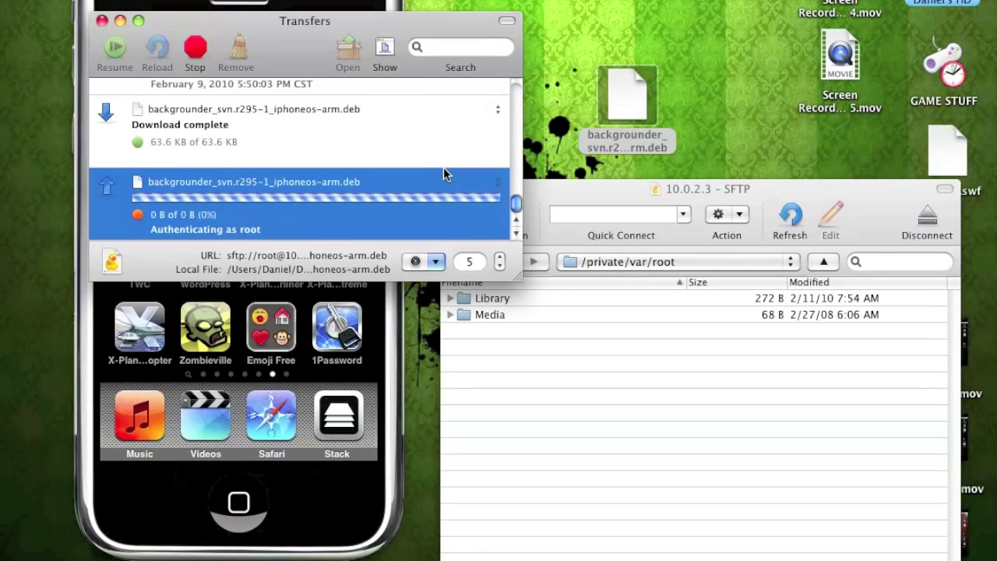
click(102, 21)
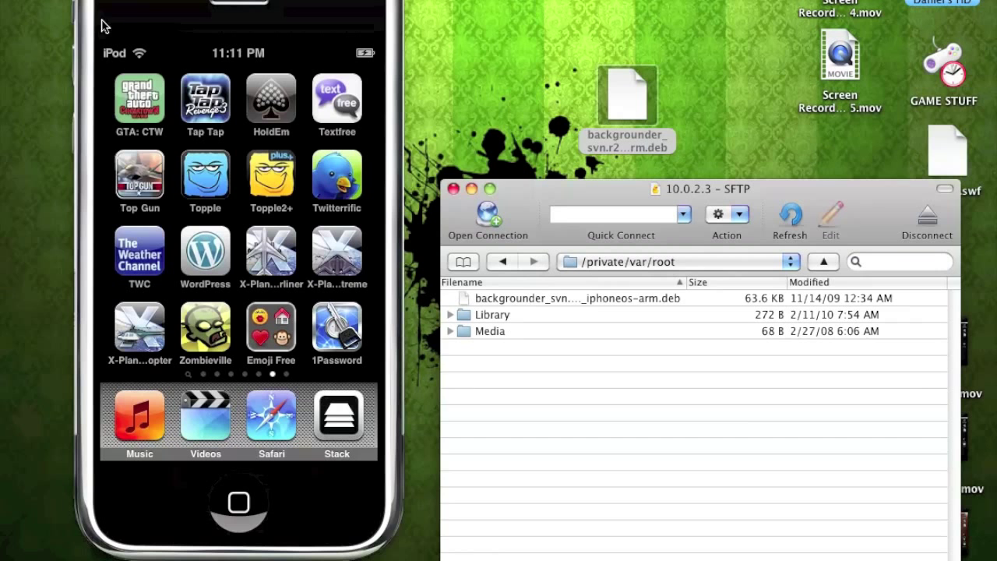
click(452, 188)
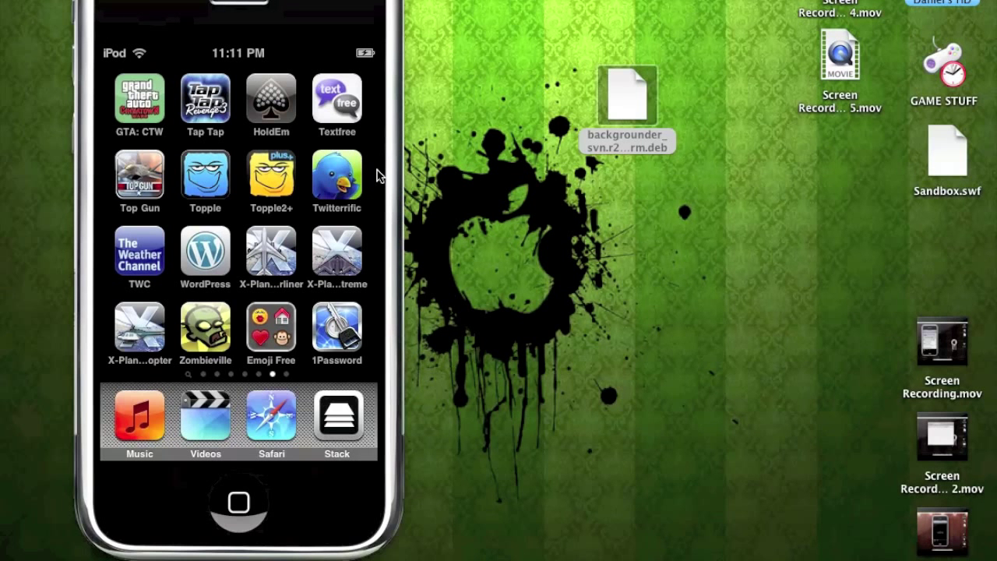